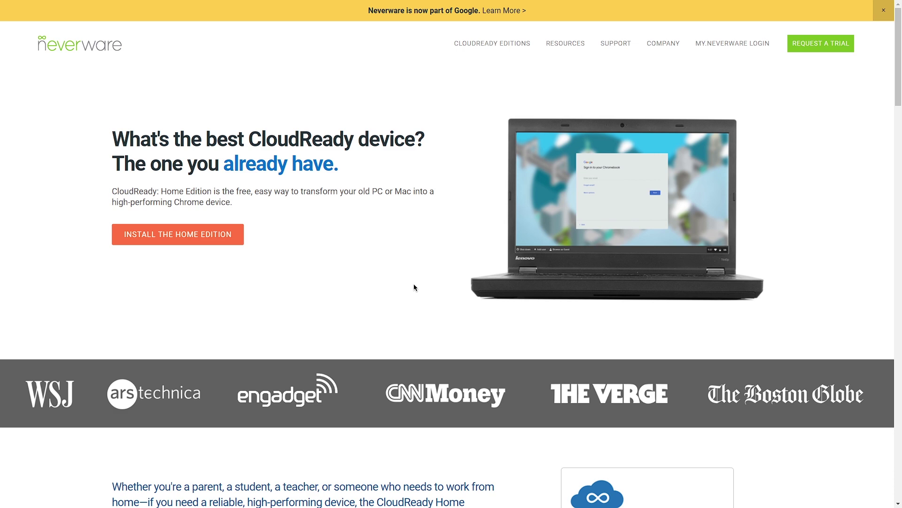
- Download the 64-bit CloudReady Home Edition image, cloudready-free-92.3.4-64bit.zip, for creating a USB installer manually
{"action": "scroll", "coordinate": [414, 287], "scroll_direction": "down", "scroll_amount": 15}
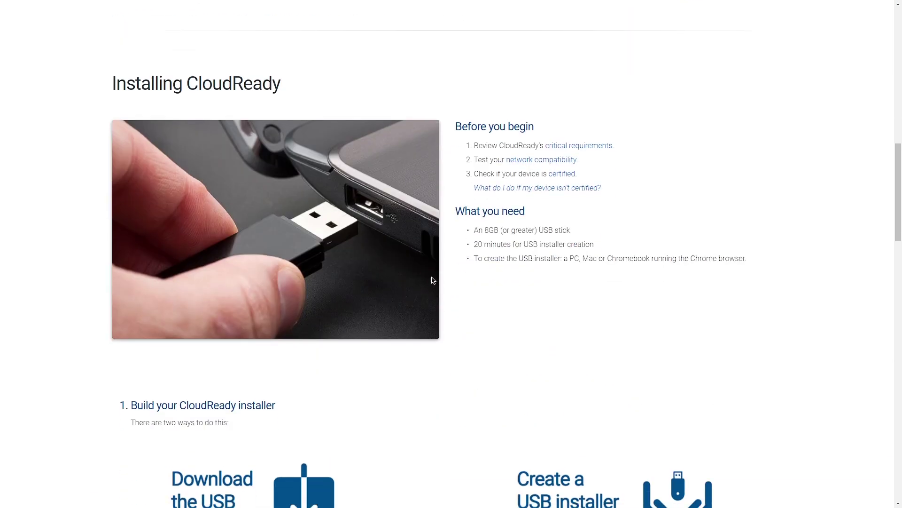
{"action": "scroll", "coordinate": [481, 267], "scroll_direction": "down", "scroll_amount": 6}
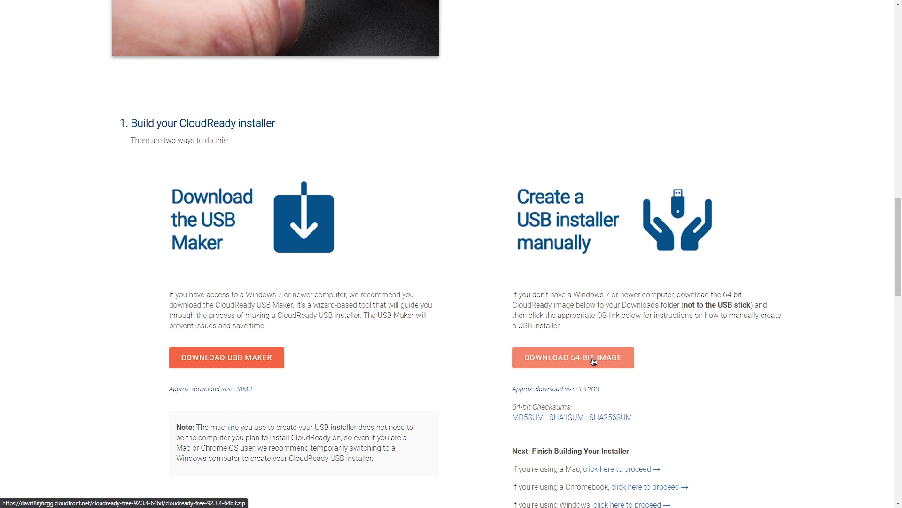
{"action": "left_click", "coordinate": [594, 360]}
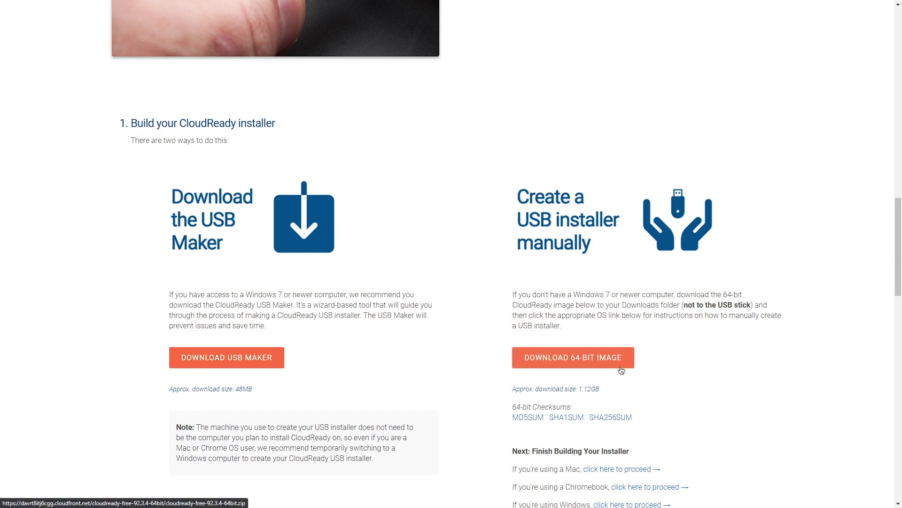
{"action": "left_click", "coordinate": [571, 359]}
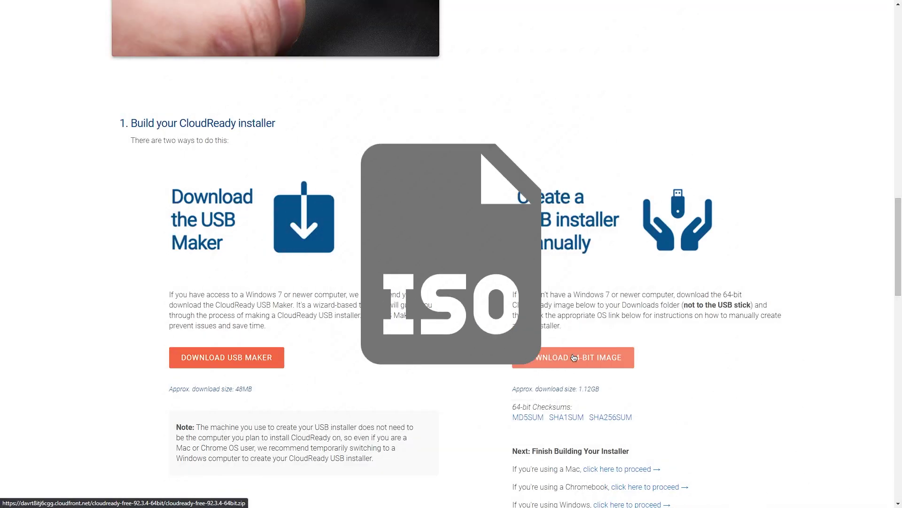
{"action": "left_click", "coordinate": [574, 358]}
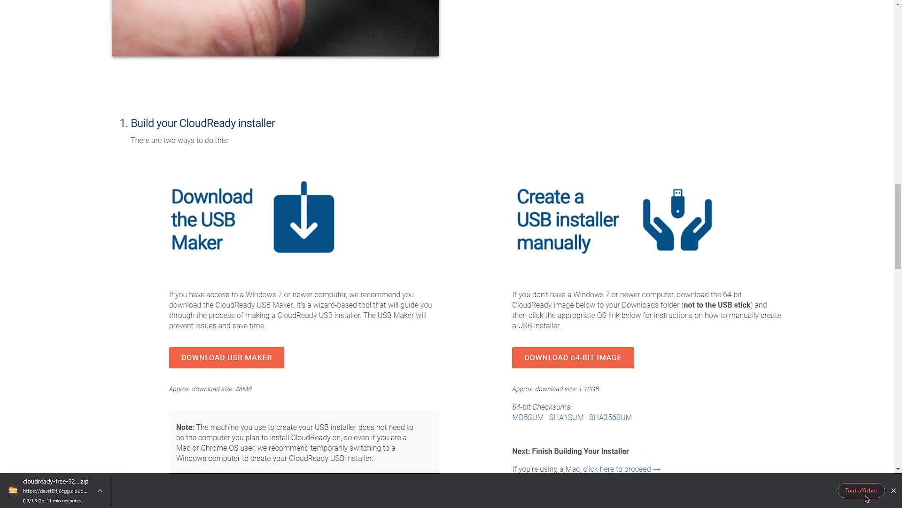
- Show the downloading zip in its folder and minimize the Téléchargements window
{"action": "left_click", "coordinate": [100, 490]}
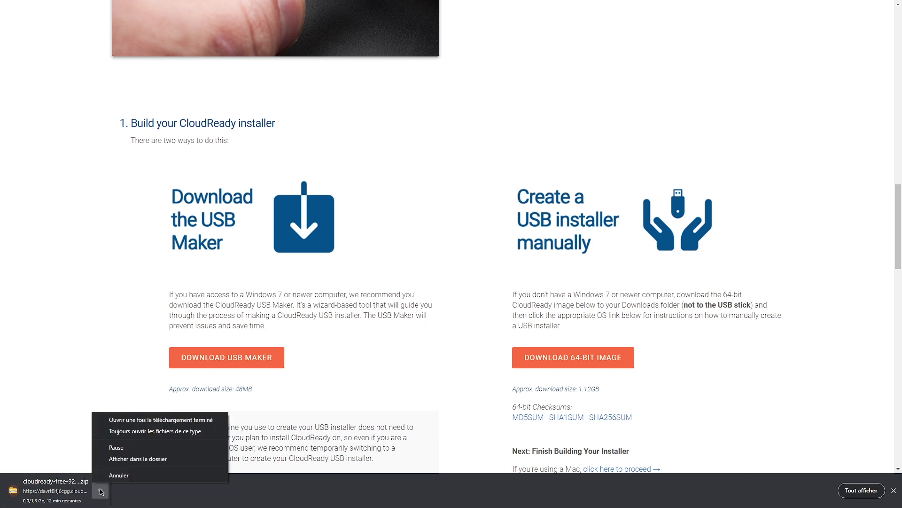
{"action": "left_click", "coordinate": [146, 463]}
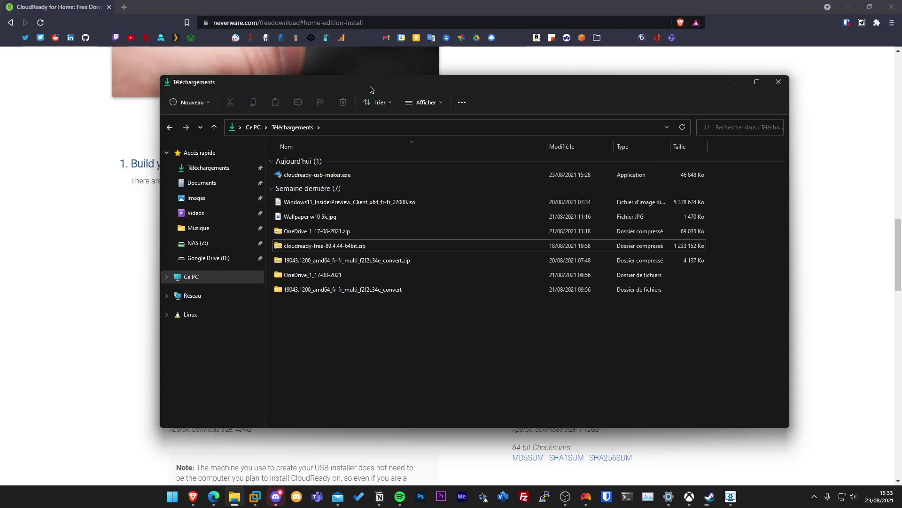
{"action": "left_click", "coordinate": [733, 83]}
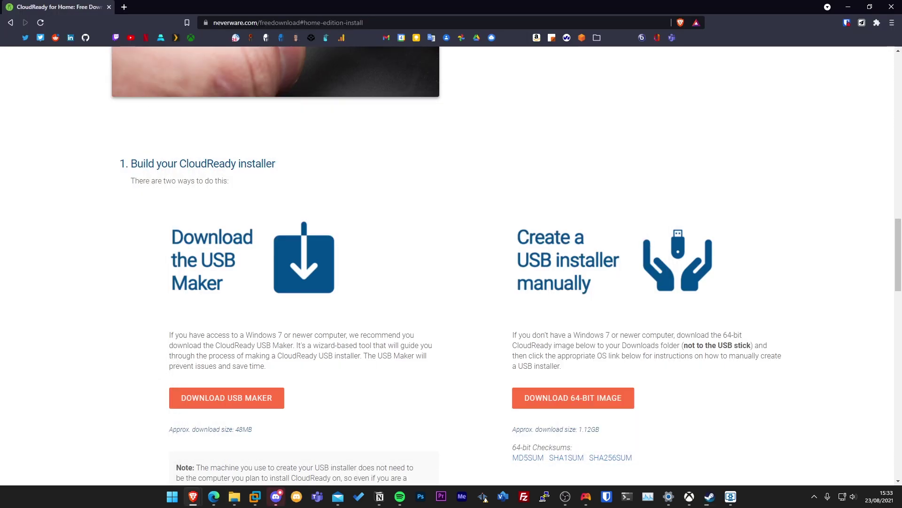
- Remove the Chromebook Recovery Utility extension from the browser's installed extensions
{"action": "left_click", "coordinate": [877, 23]}
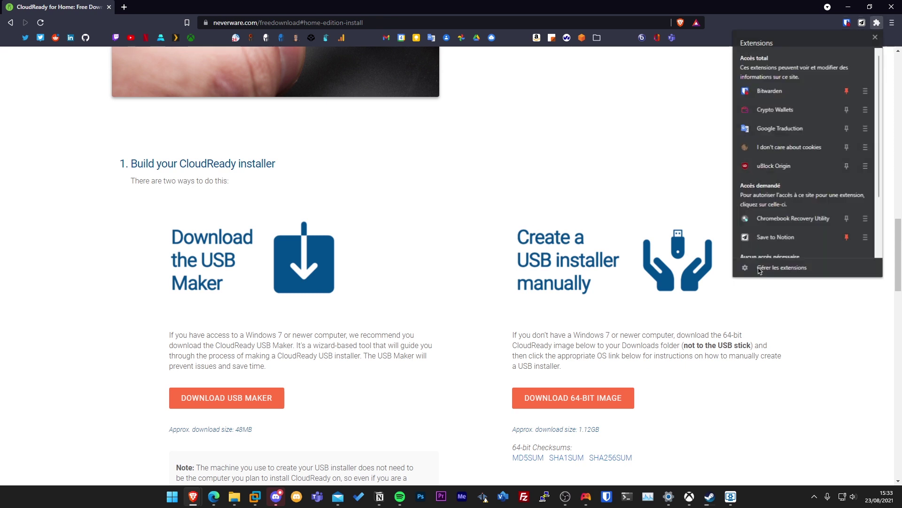
{"action": "left_click", "coordinate": [759, 268]}
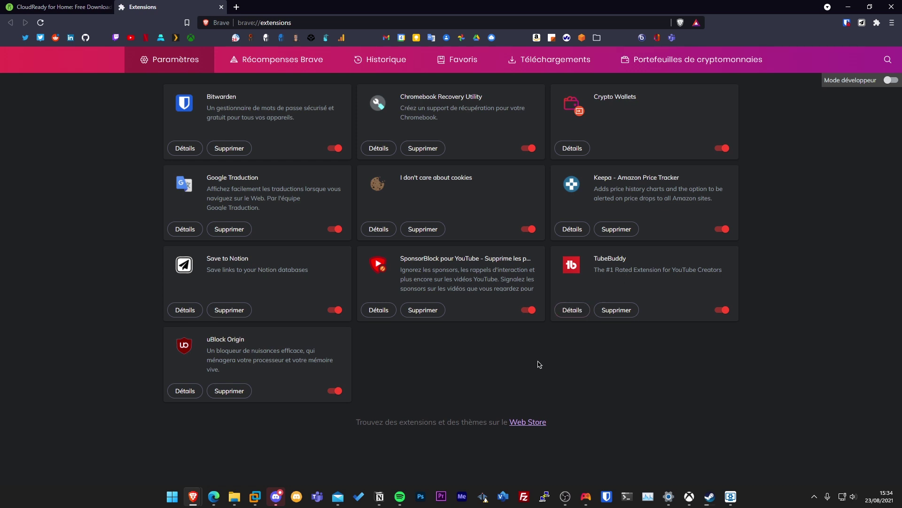
{"action": "left_click", "coordinate": [415, 148]}
{"action": "left_click", "coordinate": [792, 97]}
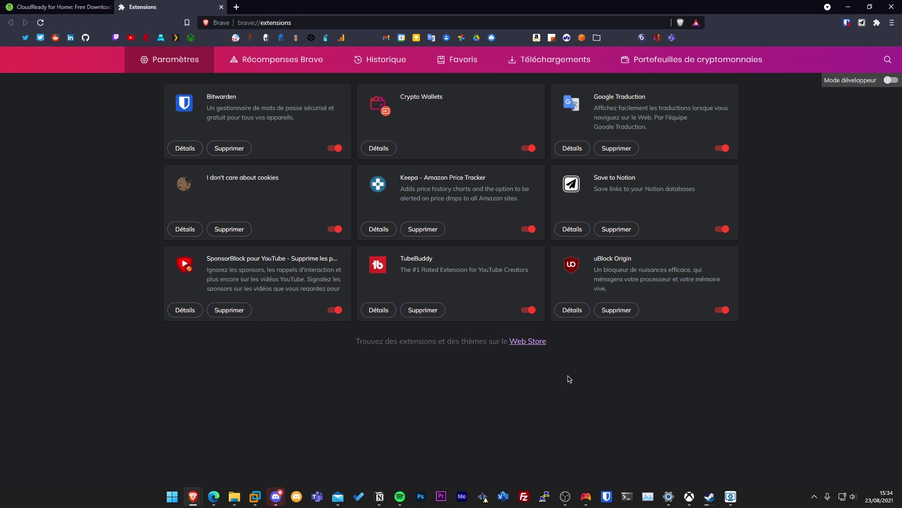
- Search the Chrome Web Store for "chromebook recovery utility"
{"action": "left_click", "coordinate": [525, 342]}
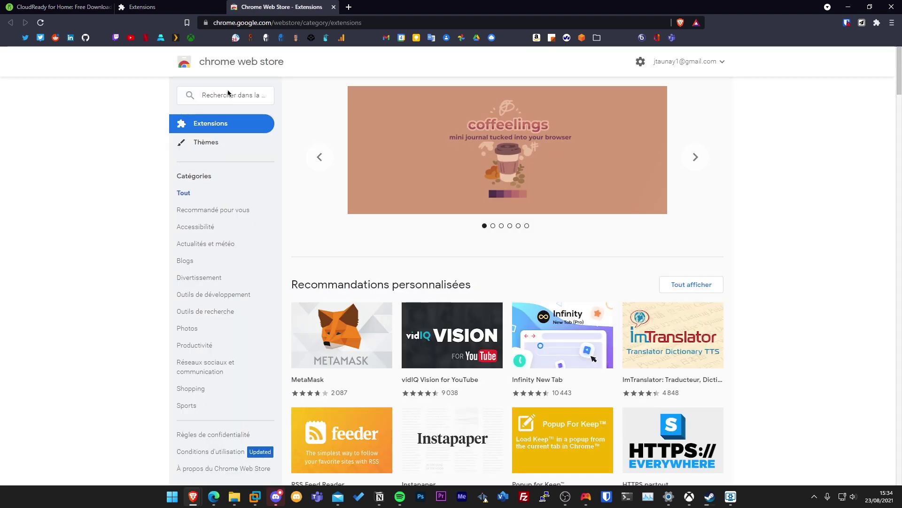
{"action": "left_click", "coordinate": [228, 93]}
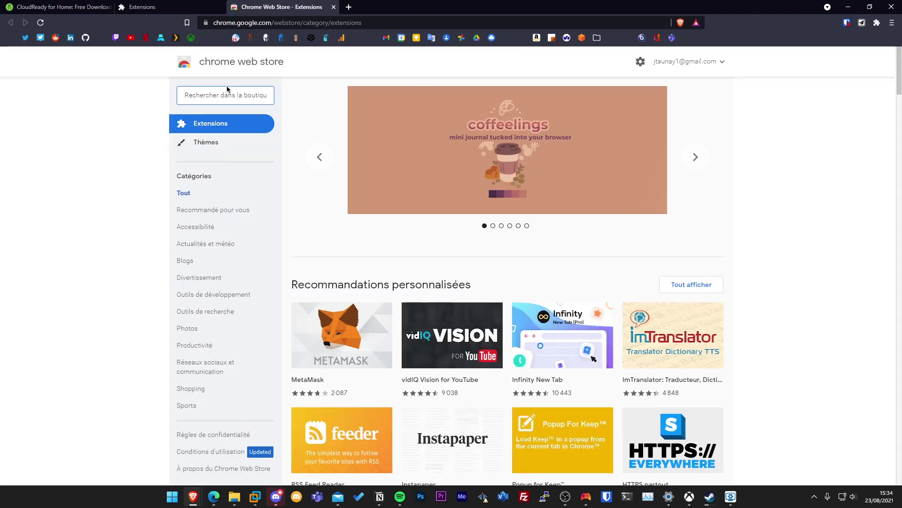
{"action": "type", "text": "chromebook r"}
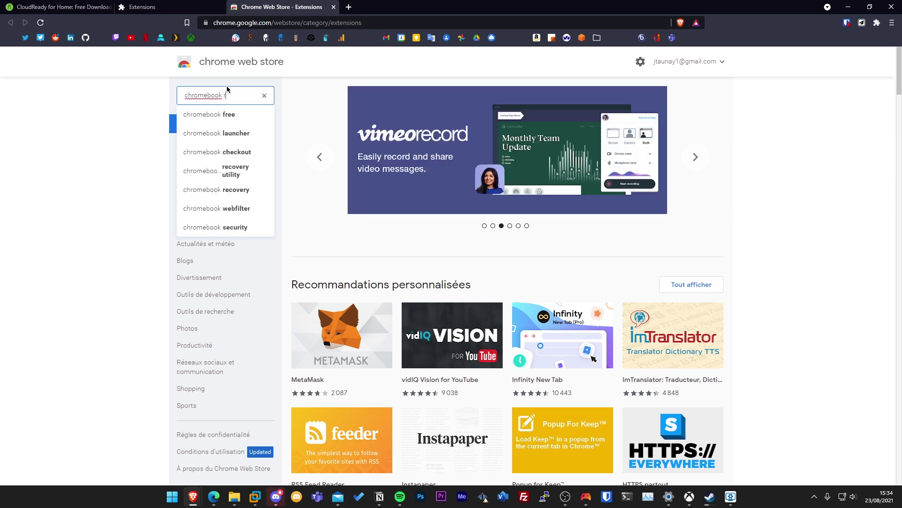
{"action": "type", "text": "e"}
{"action": "key", "text": "Down"}
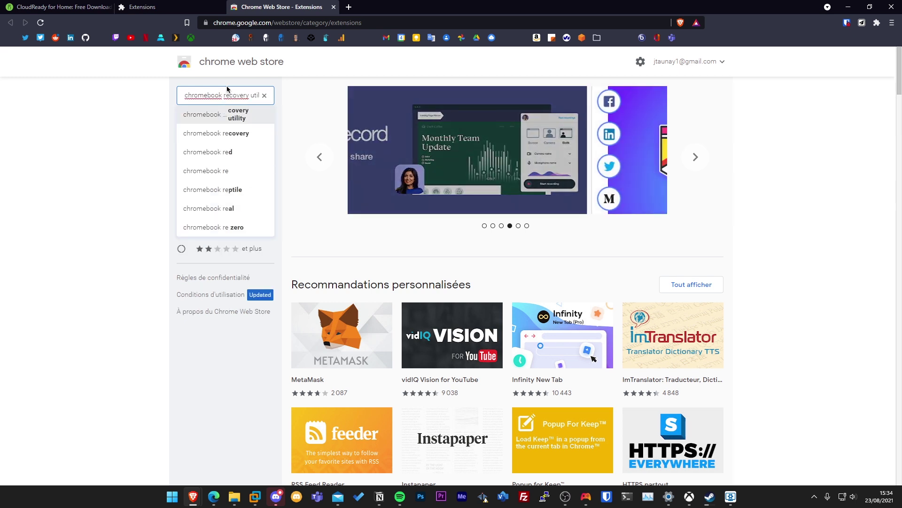
{"action": "key", "text": "Return"}
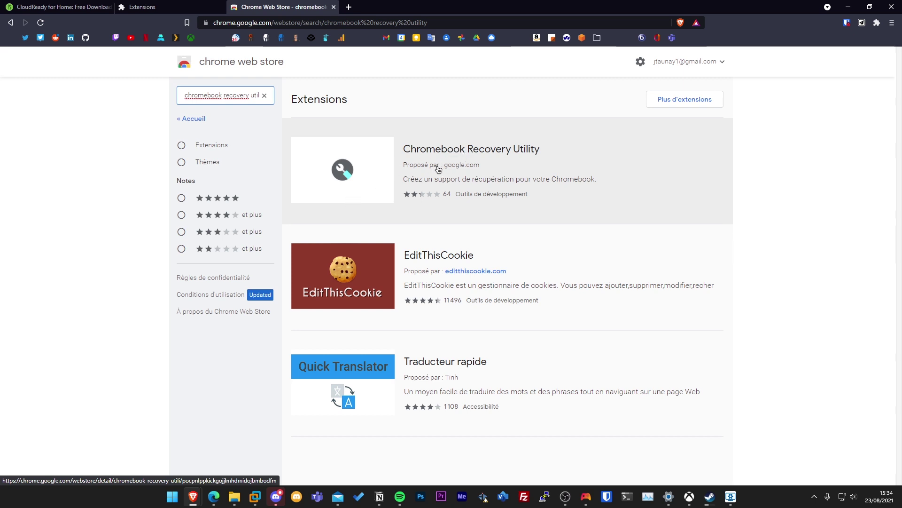
- Add the Chromebook Recovery Utility extension by google.com to the browser
{"action": "left_click", "coordinate": [471, 150]}
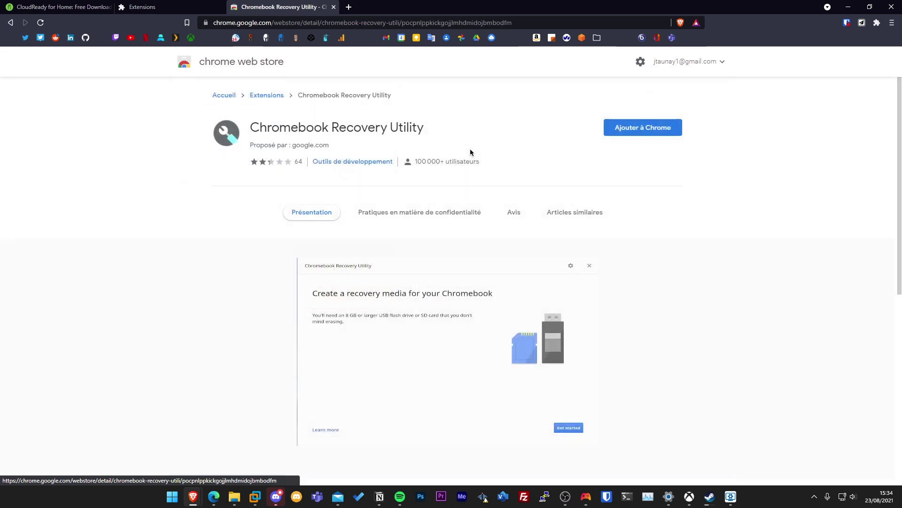
{"action": "left_click", "coordinate": [644, 131]}
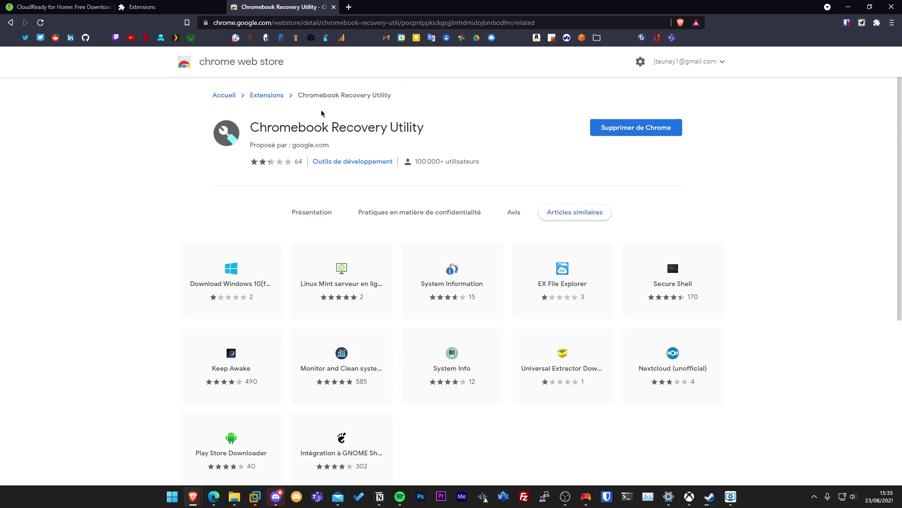
{"action": "left_click_drag", "start_coordinate": [258, 128], "coordinate": [413, 127]}
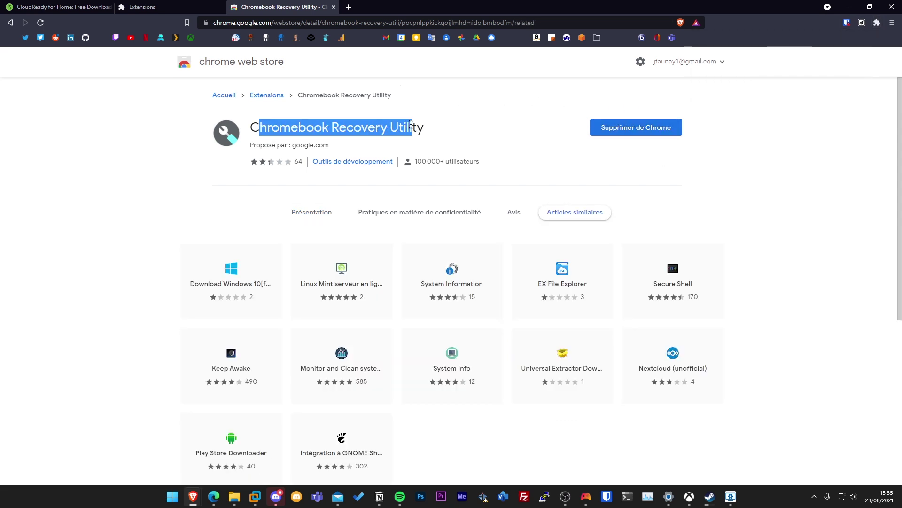
{"action": "left_click", "coordinate": [582, 114]}
- Launch the Chromebook Recovery Utility extension and move its window to the middle of the screen
{"action": "left_click", "coordinate": [877, 23]}
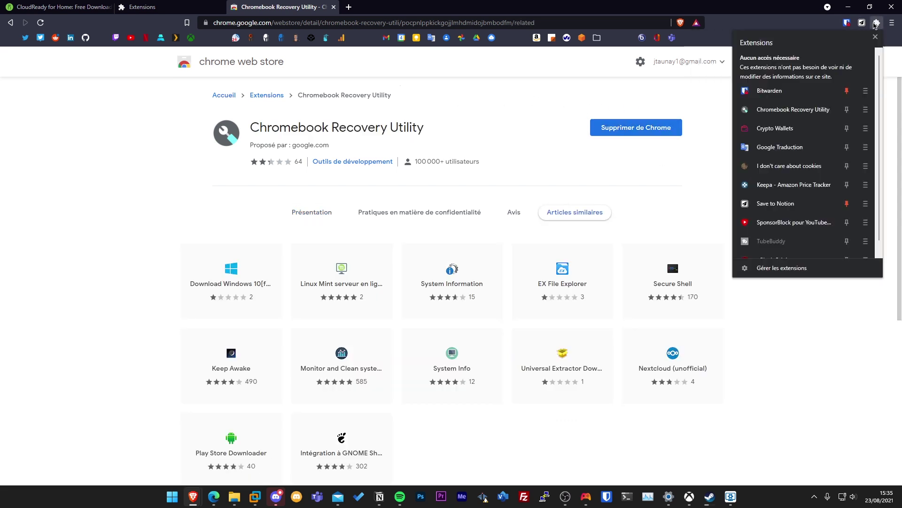
{"action": "left_click", "coordinate": [799, 113]}
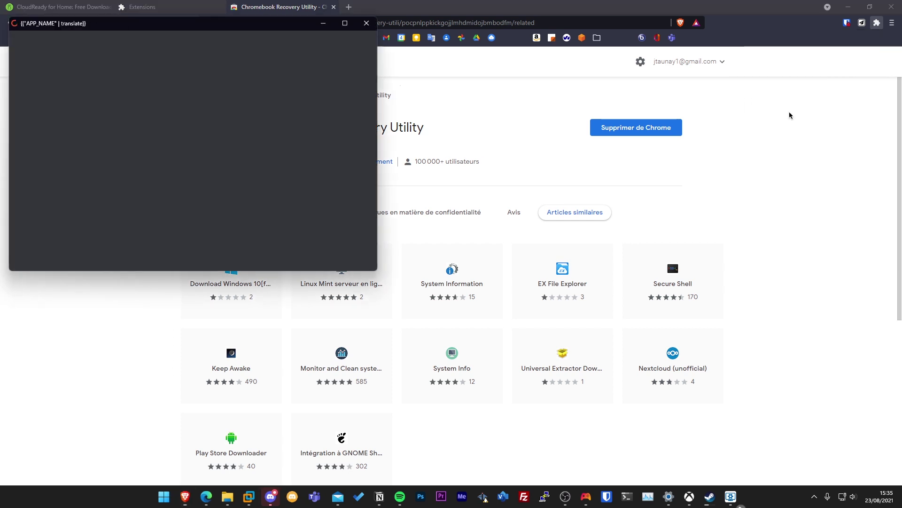
{"action": "left_click_drag", "start_coordinate": [183, 26], "coordinate": [419, 138]}
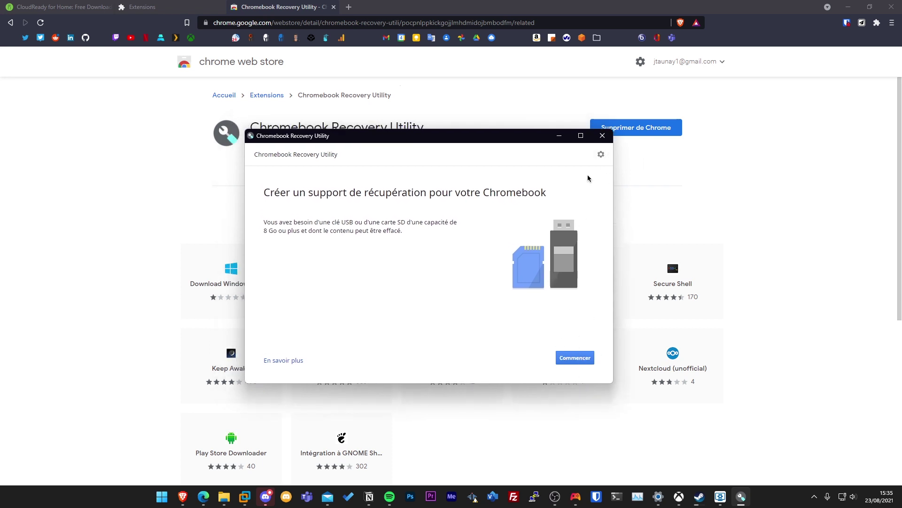
- Use the local image cloudready-free-89.4.44-64bit.zip from the Téléchargements folder as the recovery image
{"action": "left_click", "coordinate": [601, 155]}
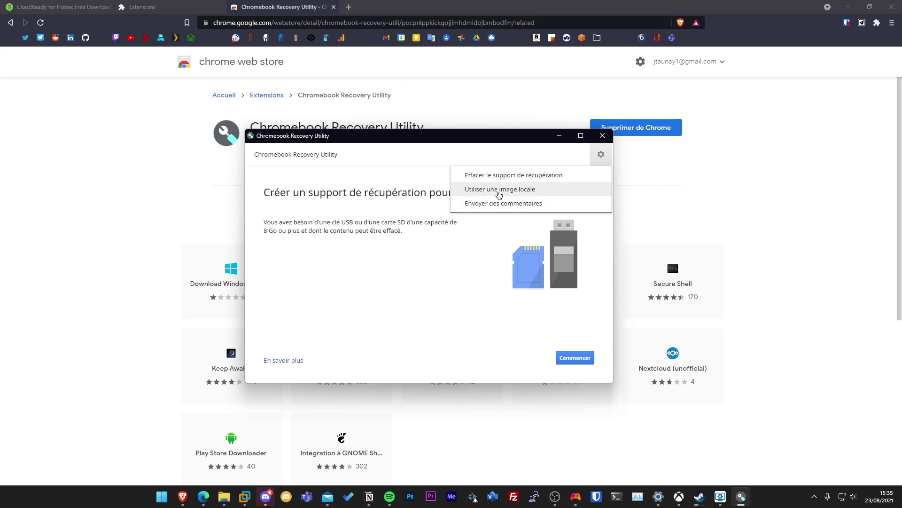
{"action": "left_click", "coordinate": [499, 190]}
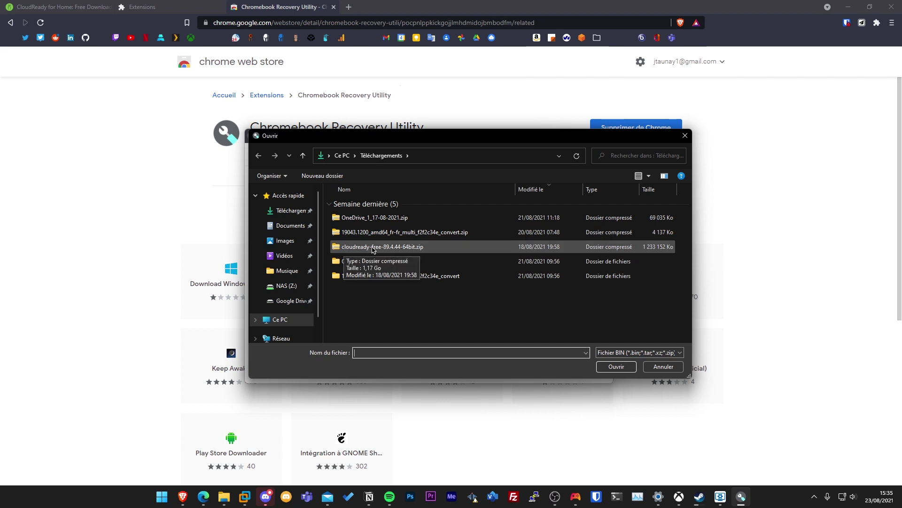
{"action": "left_click", "coordinate": [397, 248]}
{"action": "double_click", "coordinate": [404, 249]}
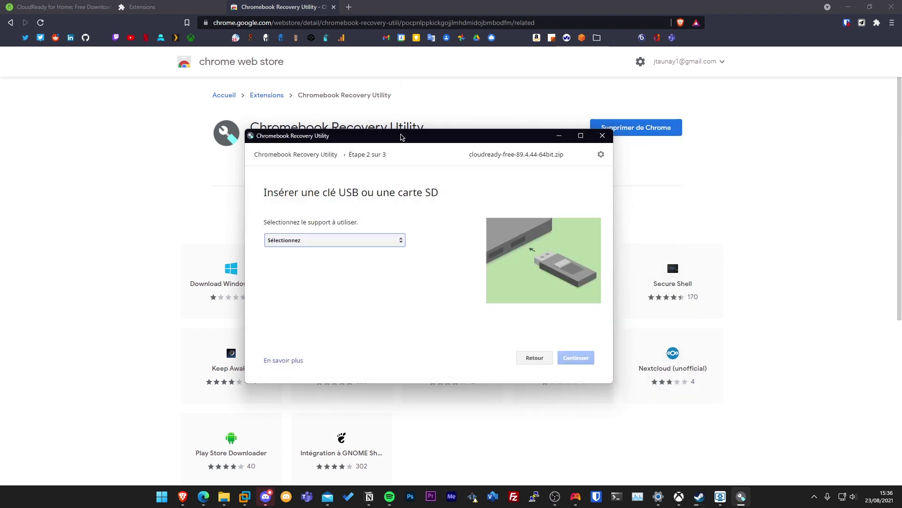
{"action": "left_click_drag", "start_coordinate": [472, 155], "coordinate": [553, 154]}
{"action": "triple_click", "coordinate": [543, 154]}
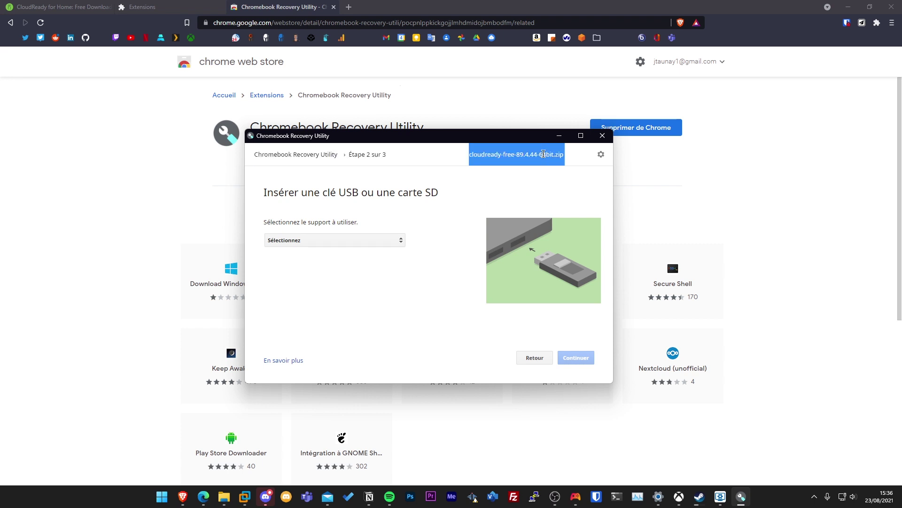
{"action": "left_click", "coordinate": [544, 154]}
- Choose the VendorCo ProductCode - 7.5 Go USB drive as the recovery media and continue to the creation step
{"action": "left_click", "coordinate": [336, 240]}
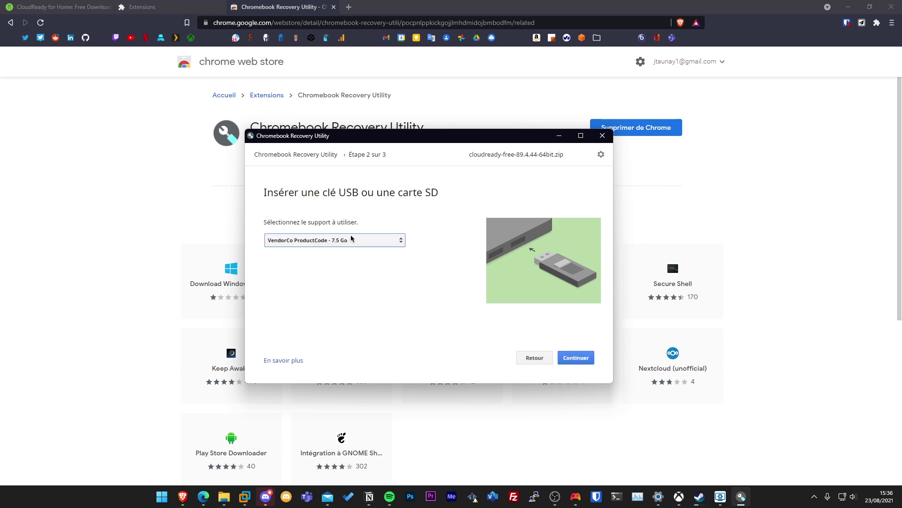
{"action": "left_click", "coordinate": [352, 240]}
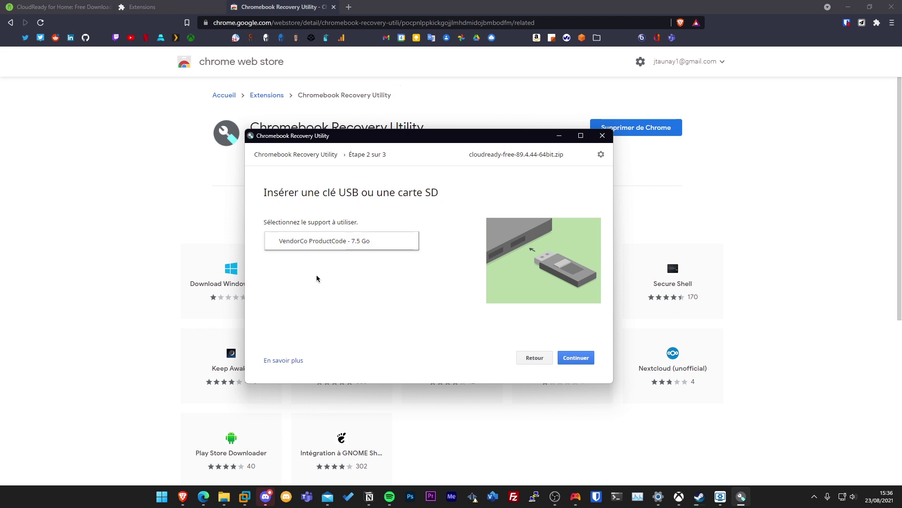
{"action": "left_click", "coordinate": [346, 247]}
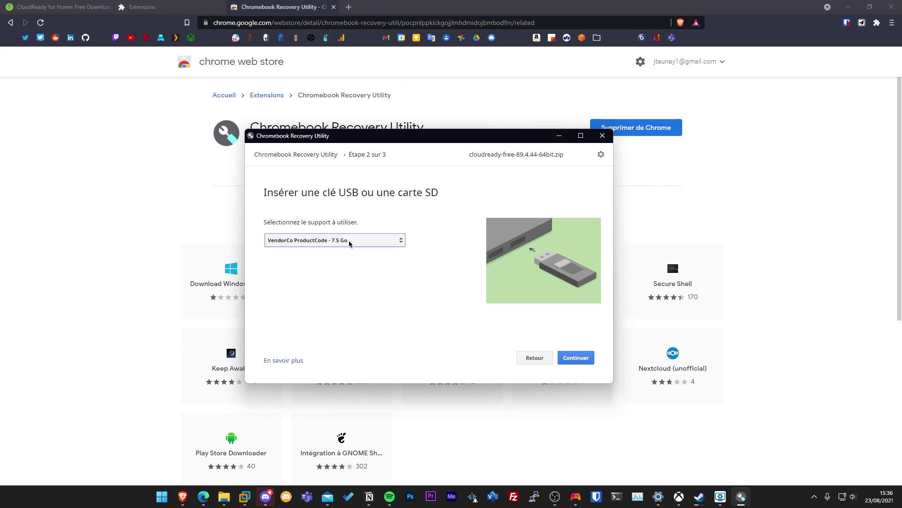
{"action": "left_click_drag", "start_coordinate": [430, 137], "coordinate": [425, 137]}
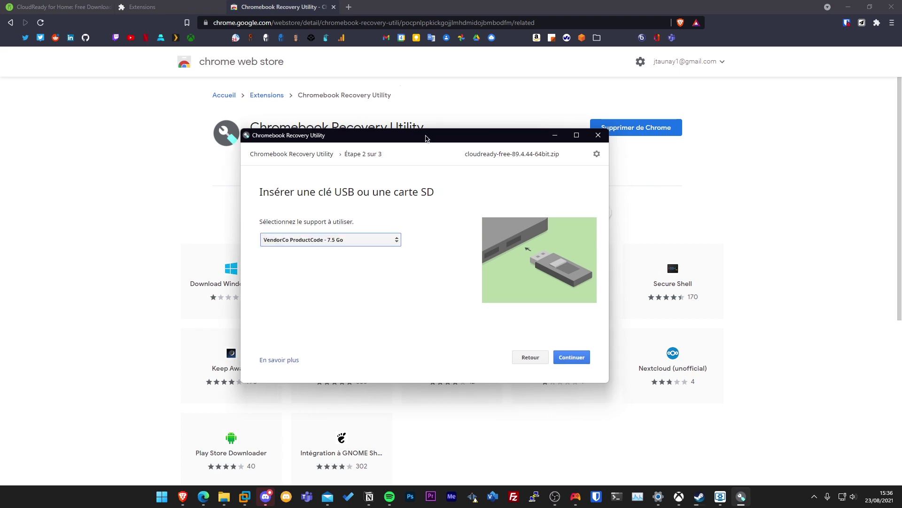
{"action": "left_click", "coordinate": [577, 361]}
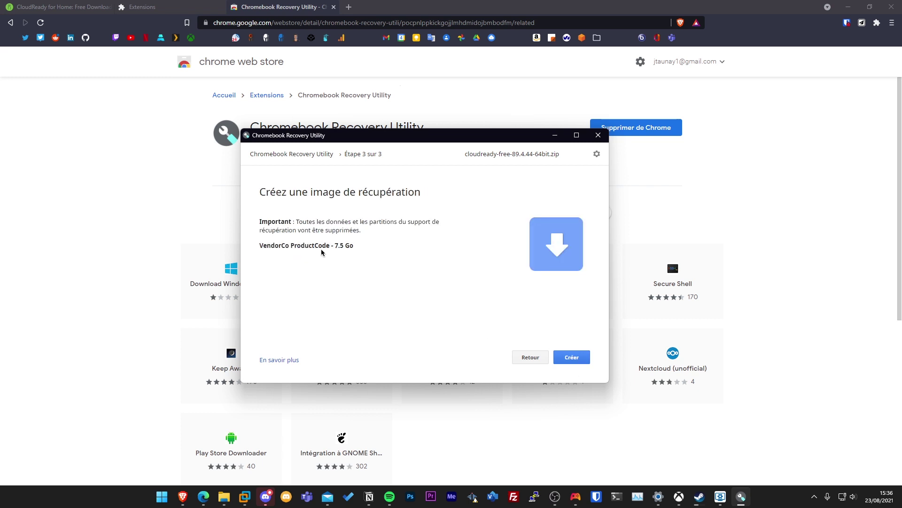
- Review the data-deletion warning and start creating the recovery image on the USB drive
{"action": "left_click_drag", "start_coordinate": [298, 221], "coordinate": [360, 230]}
{"action": "triple_click", "coordinate": [331, 229]}
{"action": "left_click", "coordinate": [332, 225]}
{"action": "left_click", "coordinate": [572, 358]}
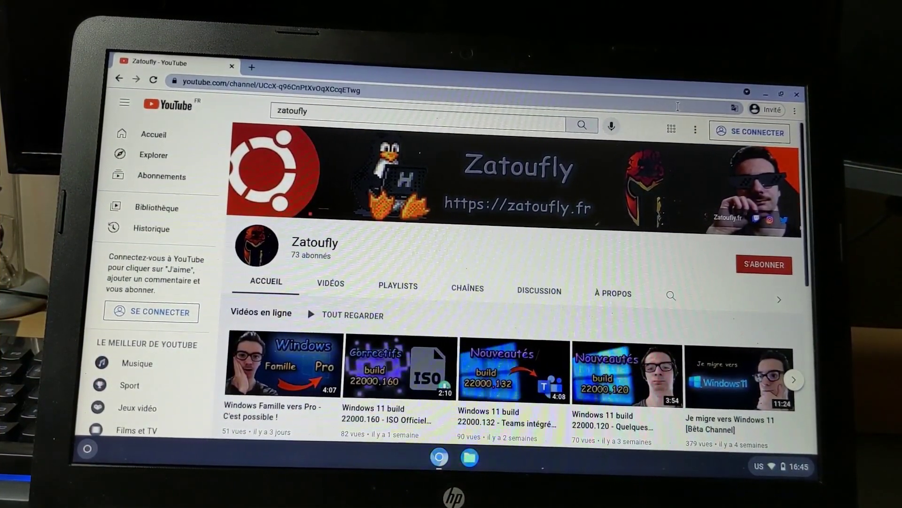
- Search the web for "coucou" in a new browser tab on the CloudReady laptop
{"action": "key", "text": "ctrl+t"}
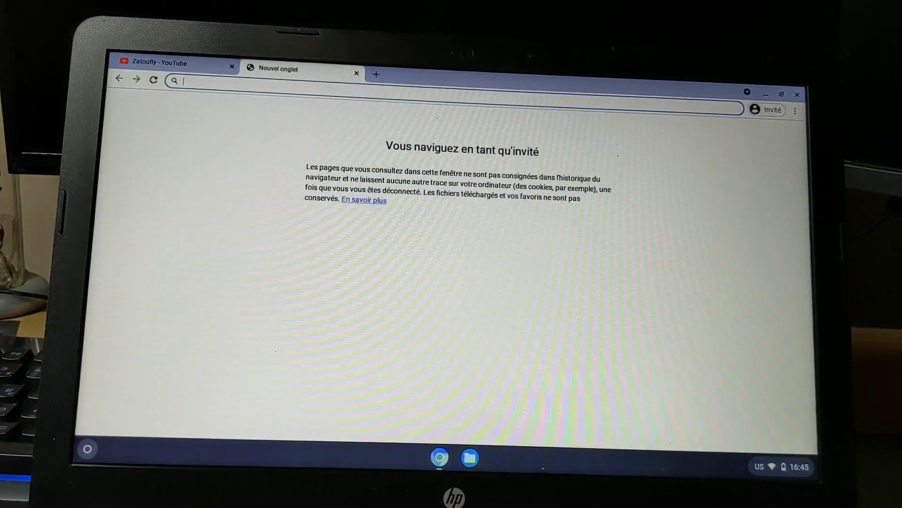
{"action": "type", "text": "coucou"}
{"action": "key", "text": "Return"}
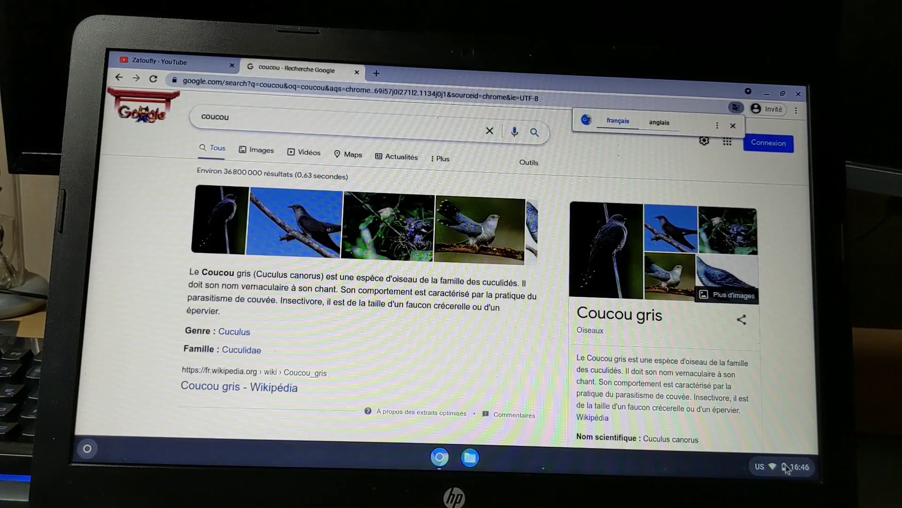
- Turn off Bluetooth and look through the system settings in a maximized window
{"action": "left_click", "coordinate": [785, 466]}
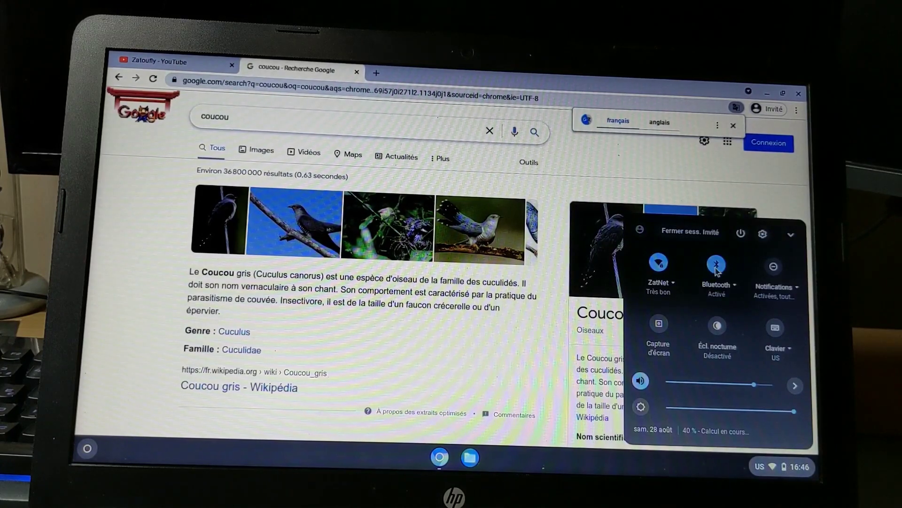
{"action": "left_click", "coordinate": [88, 450]}
{"action": "left_click", "coordinate": [582, 404]}
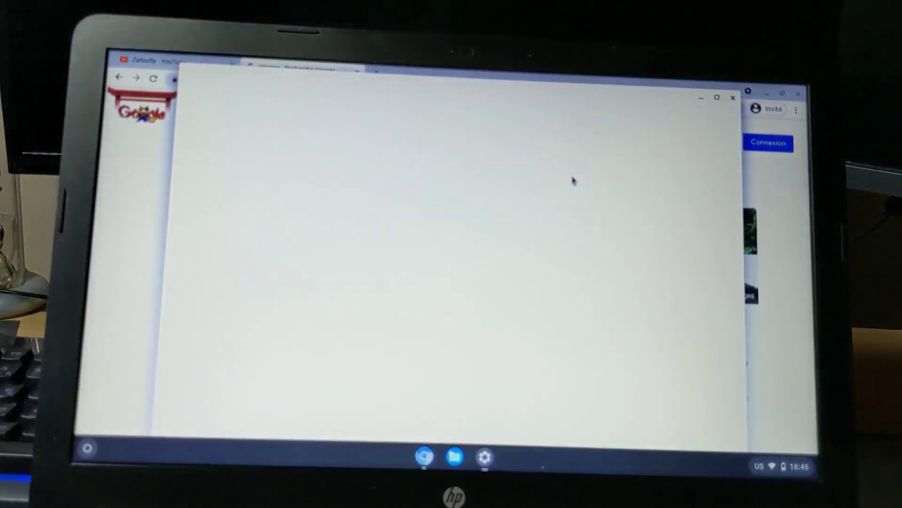
{"action": "double_click", "coordinate": [489, 94]}
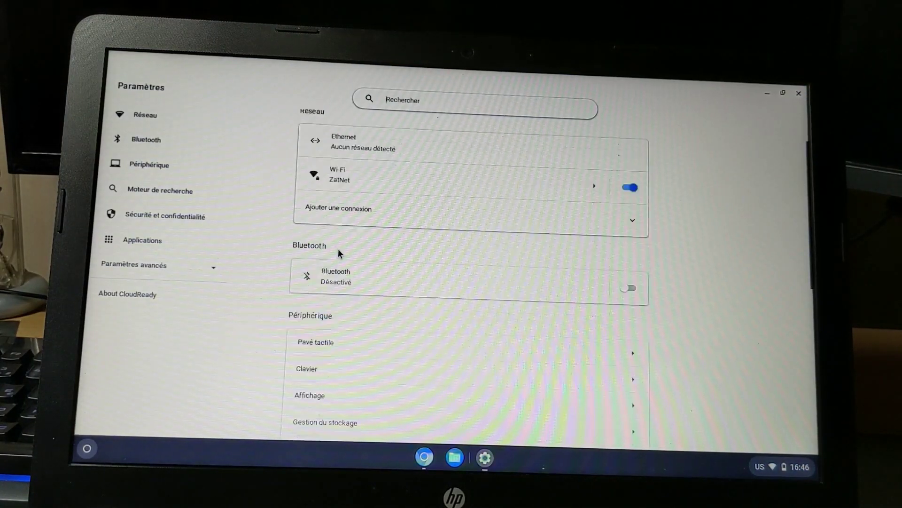
{"action": "scroll", "coordinate": [338, 249], "scroll_direction": "down", "scroll_amount": 8}
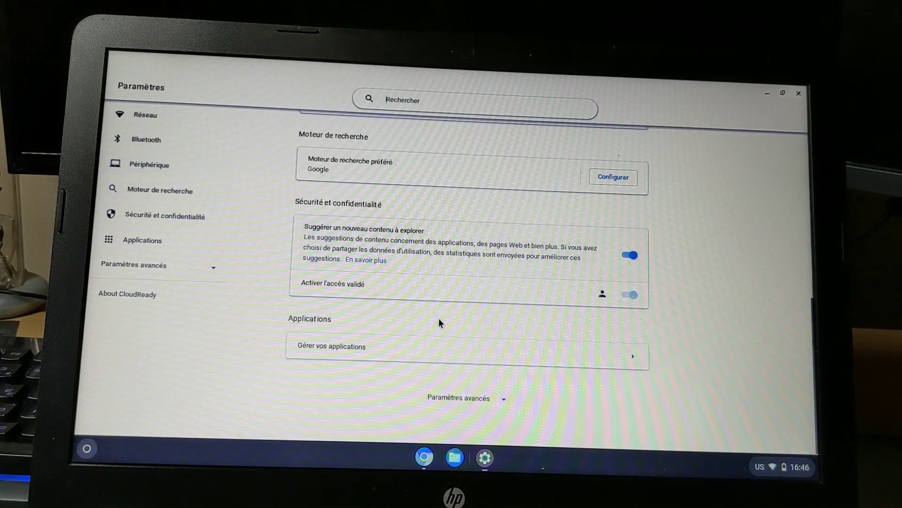
- Shut down the CloudReady laptop
{"action": "left_click", "coordinate": [801, 467]}
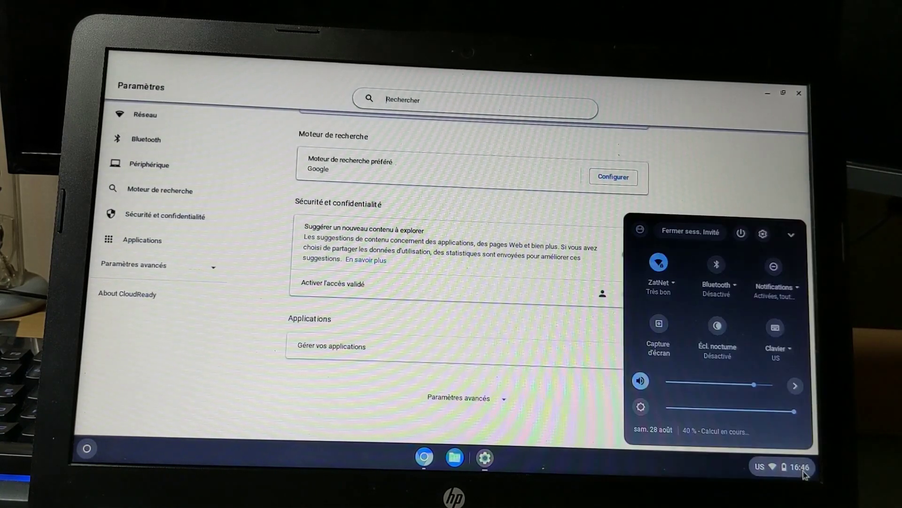
{"action": "left_click", "coordinate": [741, 233]}
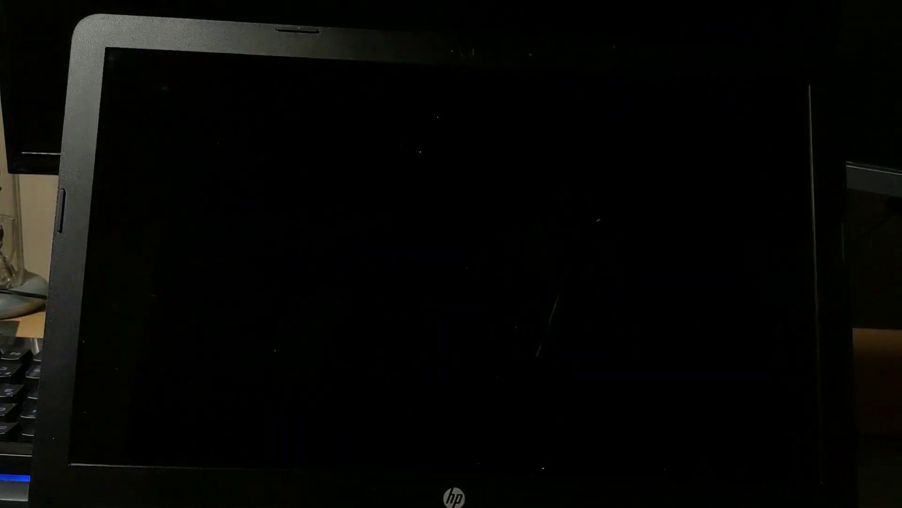